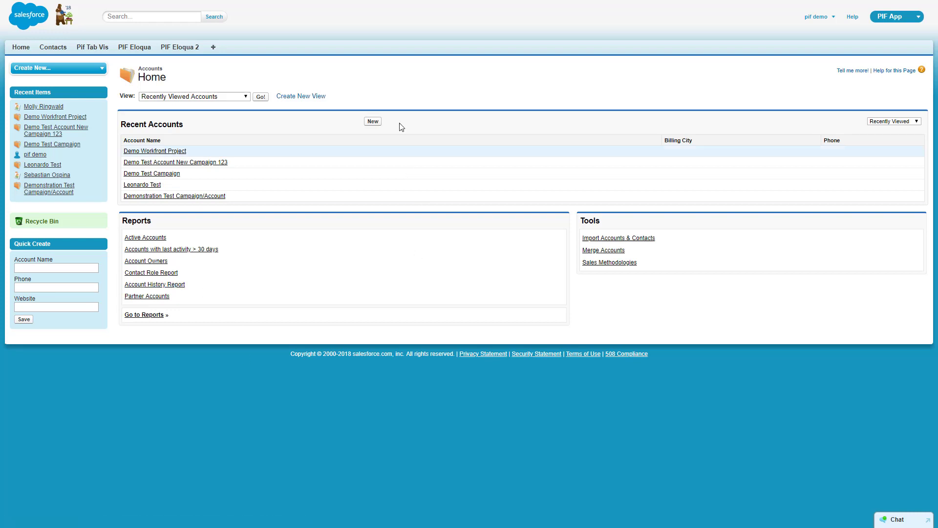
Step: Create and save a new Salesforce account 'Oracle Test Campaign' with a matching description
{"action": "left_click", "coordinate": [378, 125]}
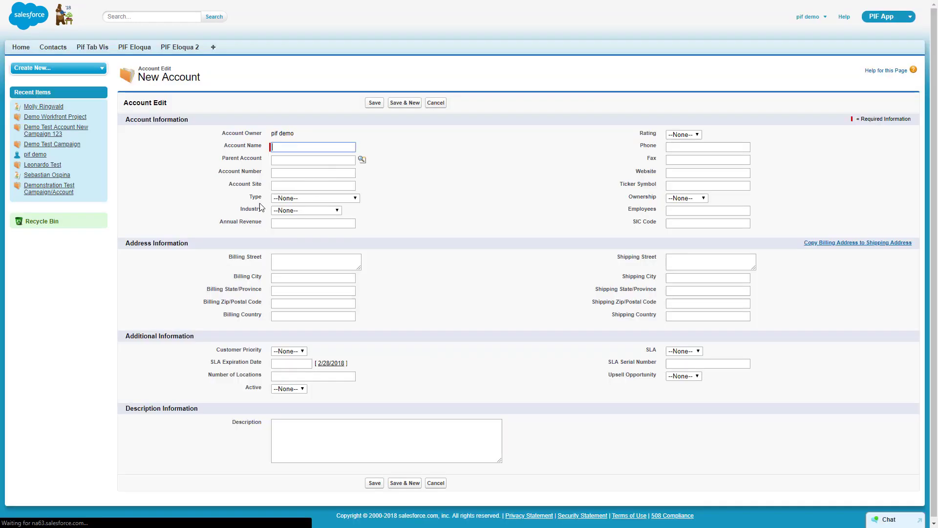
{"action": "type", "text": "Oracle"}
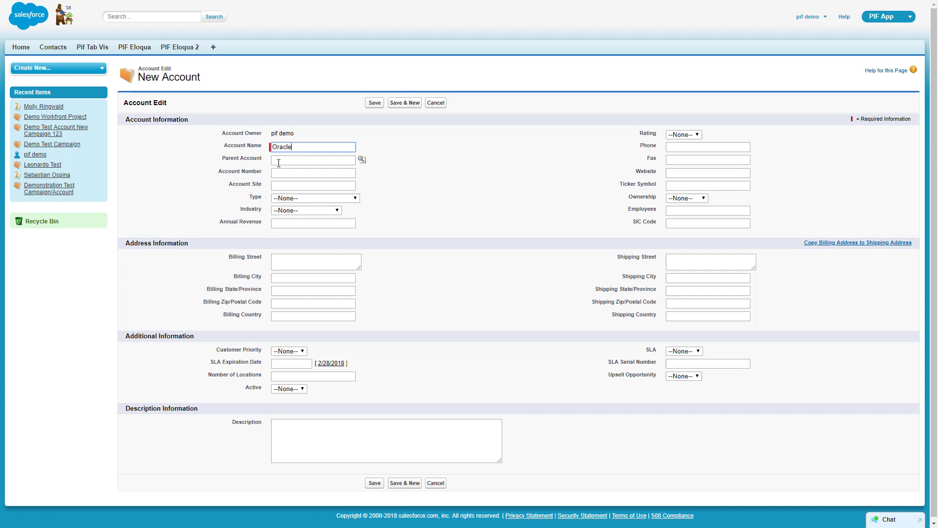
{"action": "type", "text": " Test Campaign"}
{"action": "left_click", "coordinate": [326, 439]}
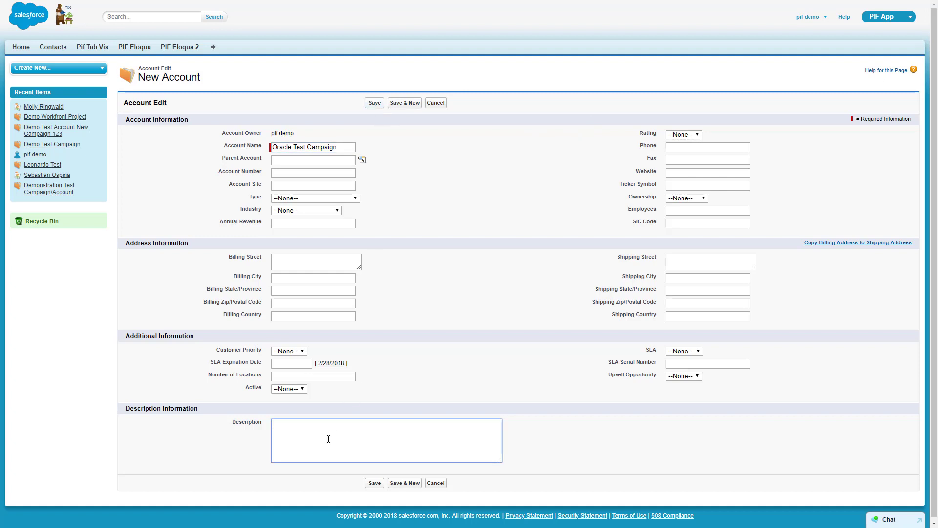
{"action": "type", "text": "Opr"}
{"action": "type", "text": "acle Test Cam"}
{"action": "type", "text": "paign"}
{"action": "key", "text": "ctrl+a"}
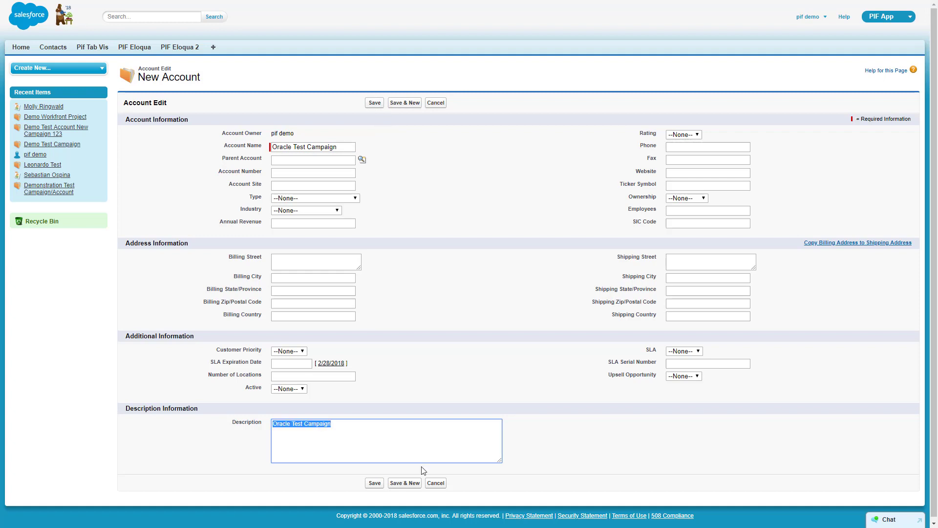
{"action": "left_click", "coordinate": [542, 450]}
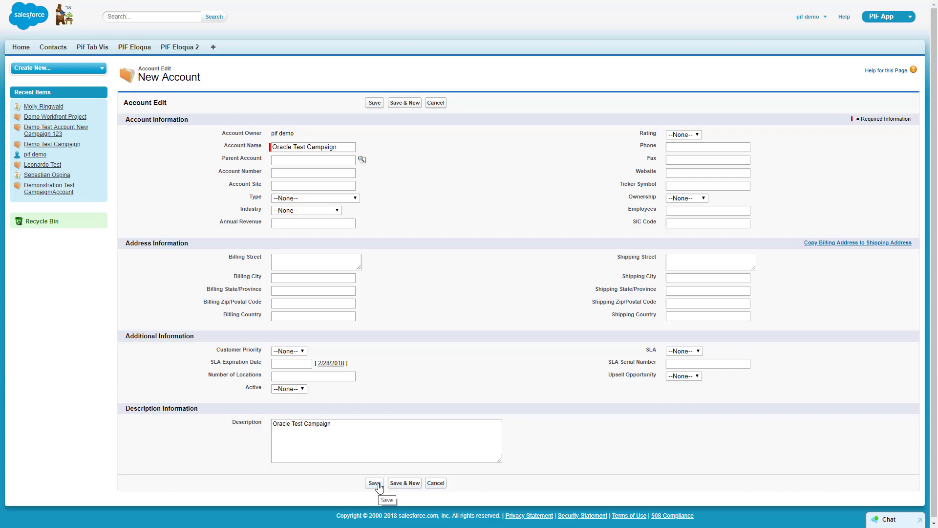
{"action": "left_click", "coordinate": [375, 483]}
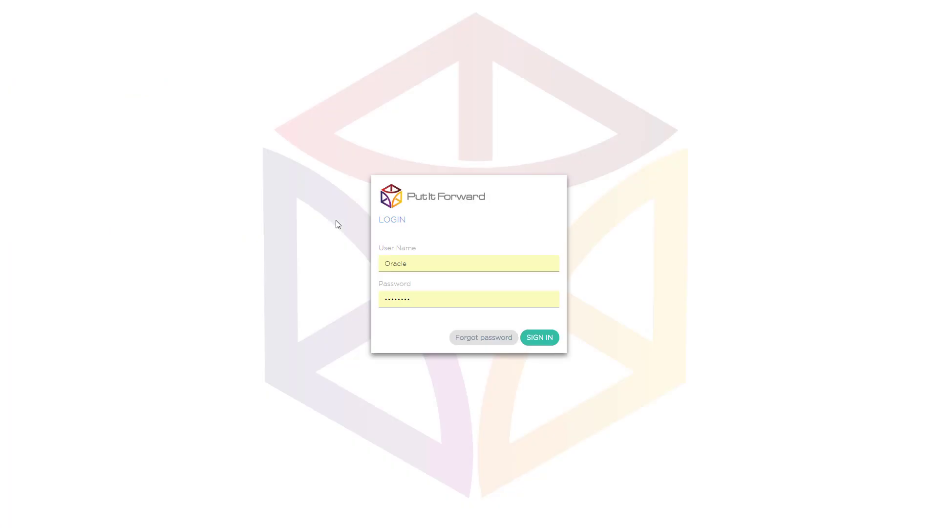
Step: Sign in to Put It Forward to reach the DEMO process map
{"action": "left_click", "coordinate": [532, 339]}
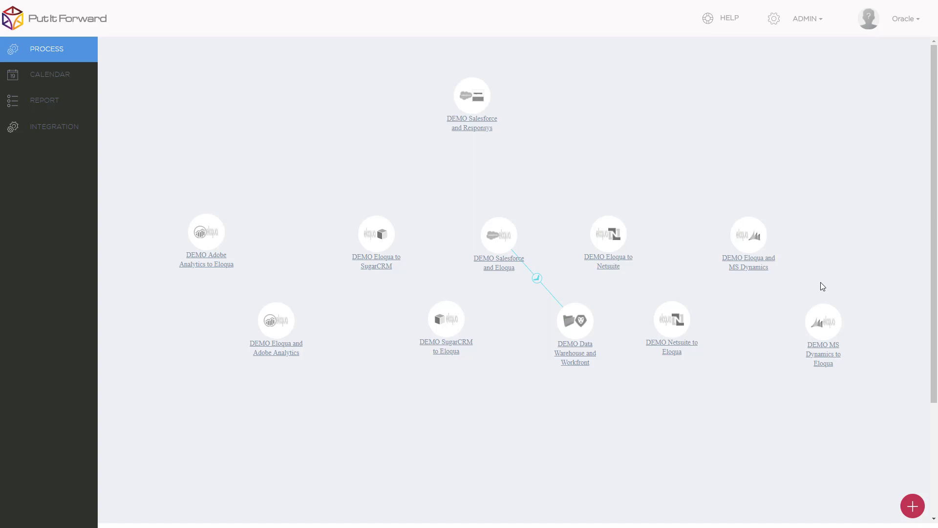
Step: Open the DEMO Salesforce and Responsys process and set its next execution to Feb 28 2018 13:45
{"action": "left_click", "coordinate": [473, 128]}
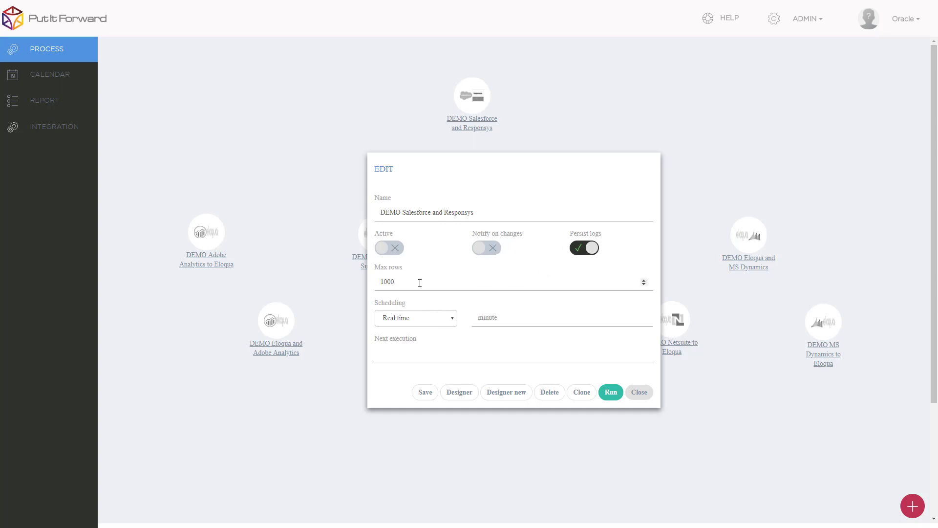
{"action": "left_click", "coordinate": [446, 319]}
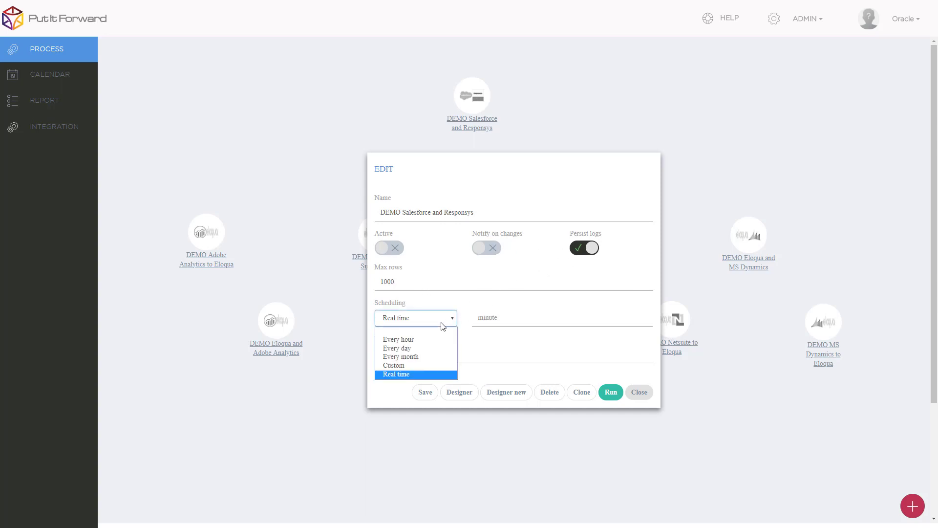
{"action": "left_click", "coordinate": [552, 322]}
{"action": "left_click", "coordinate": [435, 356]}
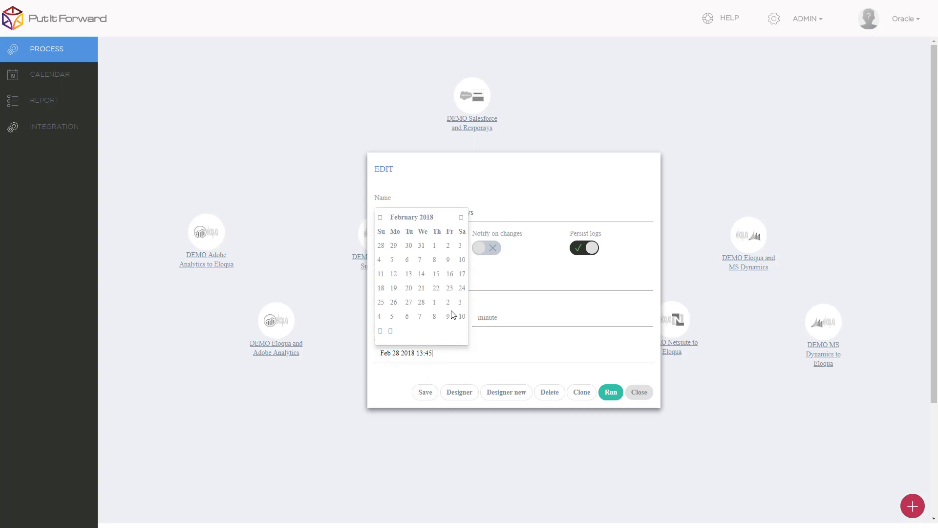
{"action": "left_click", "coordinate": [462, 218]}
{"action": "left_click", "coordinate": [461, 218]}
{"action": "left_click", "coordinate": [461, 218]}
{"action": "left_click", "coordinate": [461, 218]}
{"action": "left_click", "coordinate": [580, 309]}
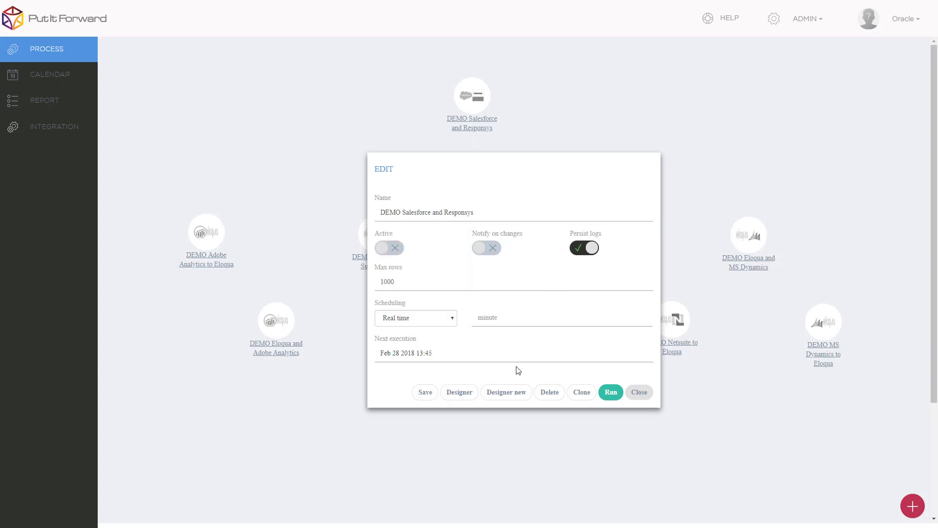
Step: Open the Salesforce source's connection properties (class Account; Description, Id, Name) in the designer
{"action": "left_click", "coordinate": [509, 392]}
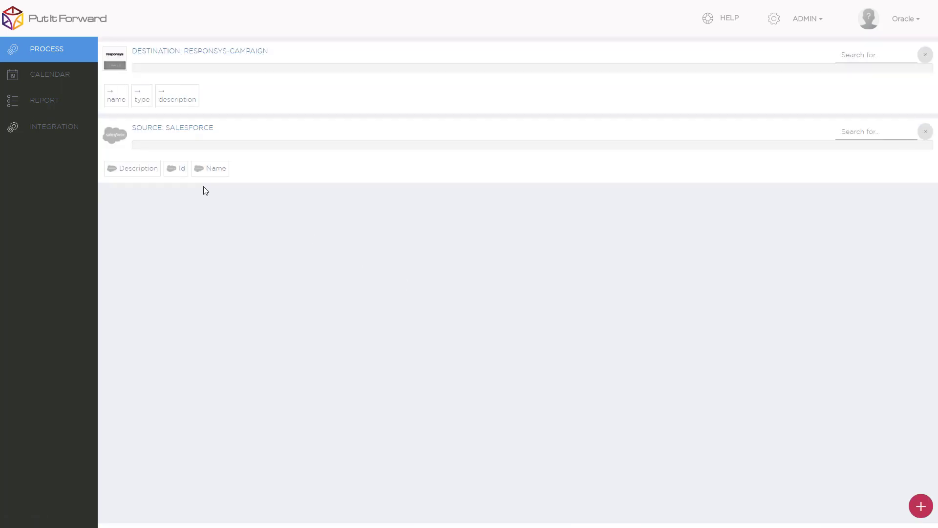
{"action": "left_click", "coordinate": [171, 129]}
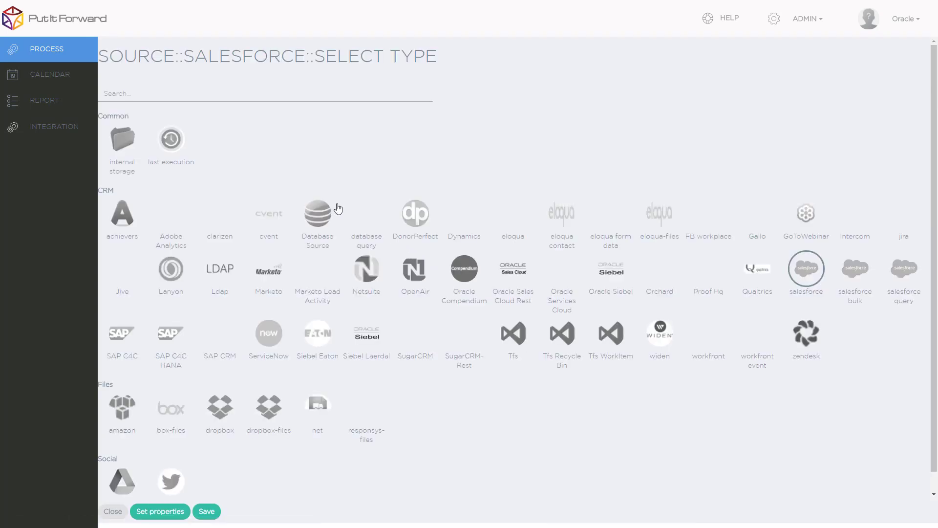
{"action": "scroll", "coordinate": [386, 227], "scroll_direction": "down", "scroll_amount": 1}
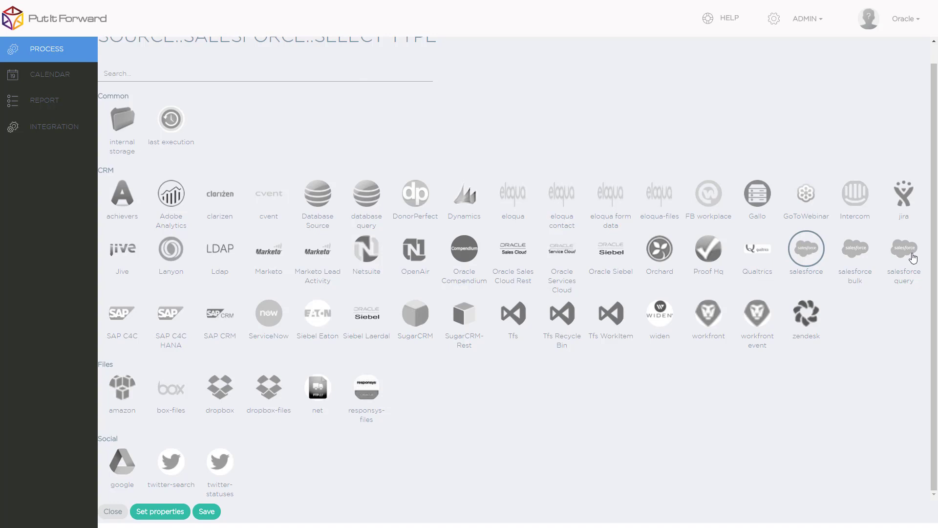
{"action": "left_click", "coordinate": [172, 511]}
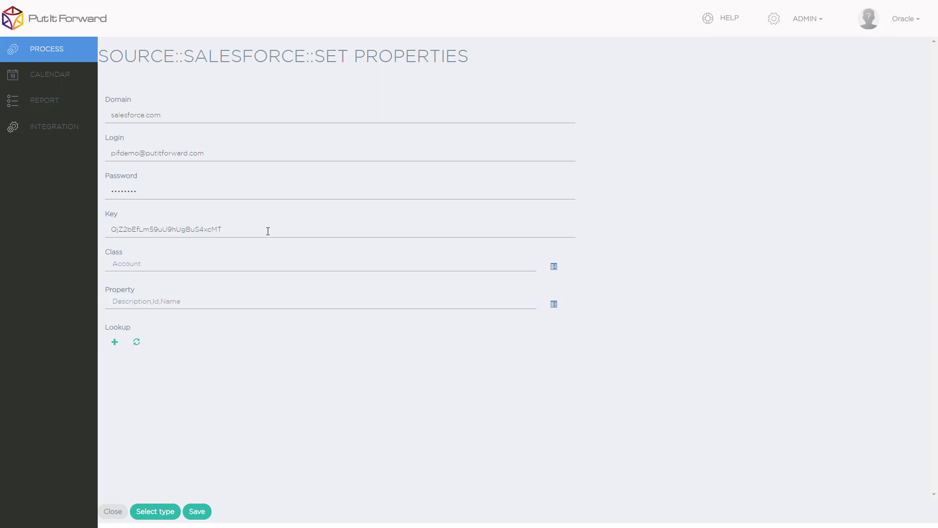
Step: Browse the object classes, searching 'contact' and 'id', then save Account as the source class
{"action": "left_click", "coordinate": [555, 268]}
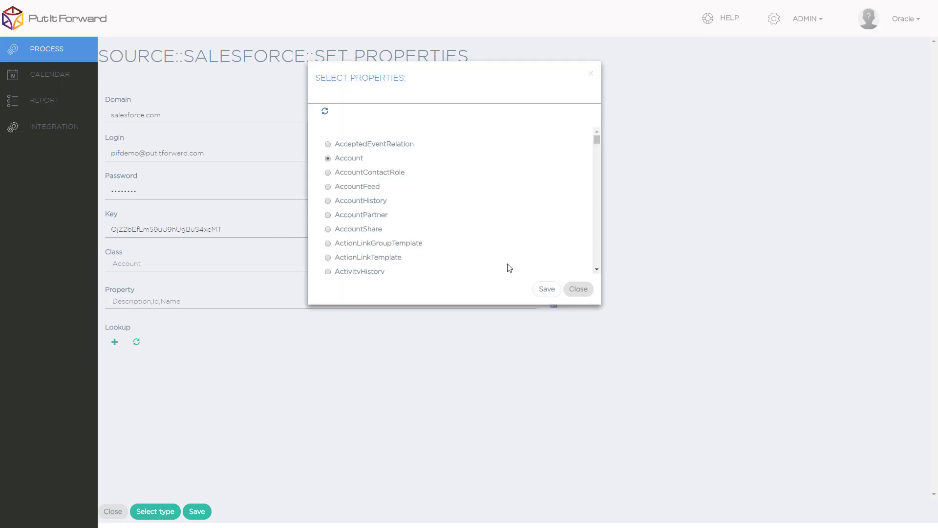
{"action": "scroll", "coordinate": [448, 195], "scroll_direction": "down", "scroll_amount": 5}
{"action": "scroll", "coordinate": [450, 197], "scroll_direction": "down", "scroll_amount": 10}
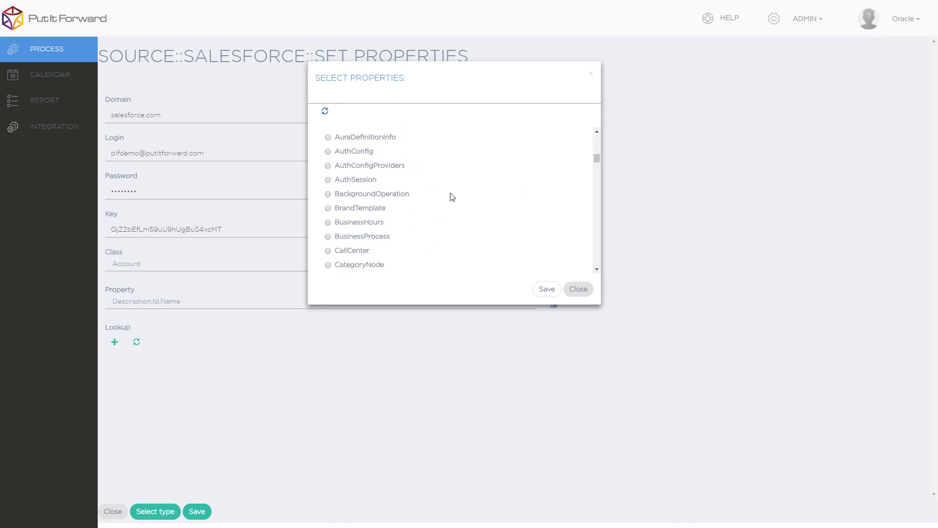
{"action": "scroll", "coordinate": [452, 198], "scroll_direction": "up", "scroll_amount": 15}
{"action": "scroll", "coordinate": [448, 188], "scroll_direction": "up", "scroll_amount": 2}
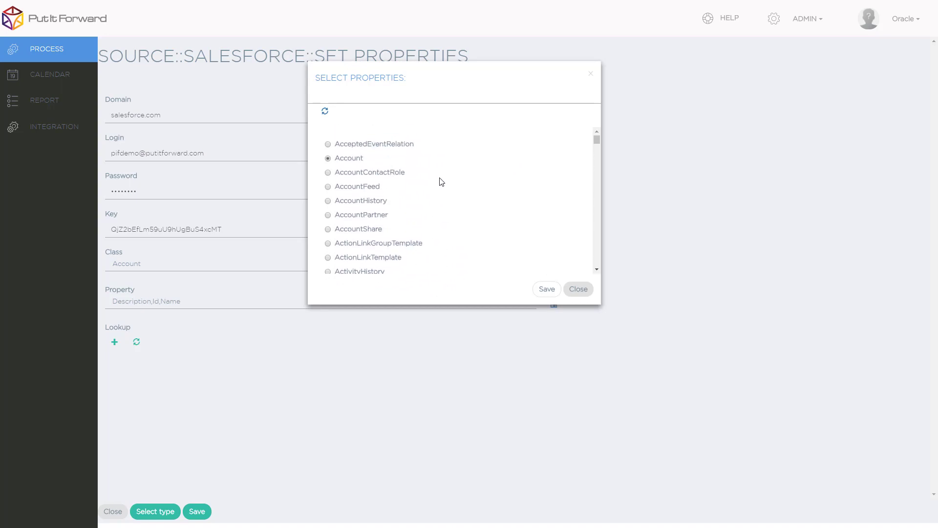
{"action": "left_click", "coordinate": [403, 99]}
{"action": "type", "text": "cont"}
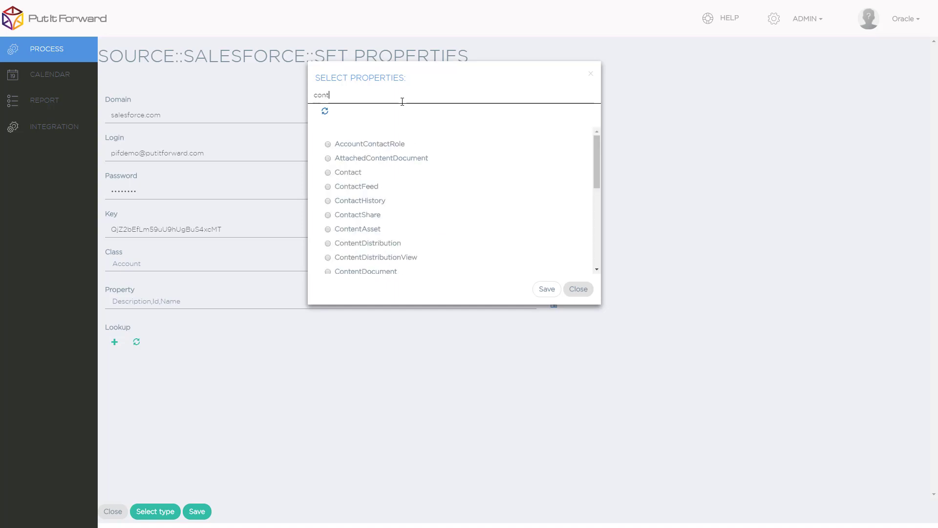
{"action": "type", "text": "act"}
{"action": "key", "text": "BackSpace"}
{"action": "key", "text": "BackSpace"}
{"action": "key", "text": "BackSpace"}
{"action": "key", "text": "BackSpace"}
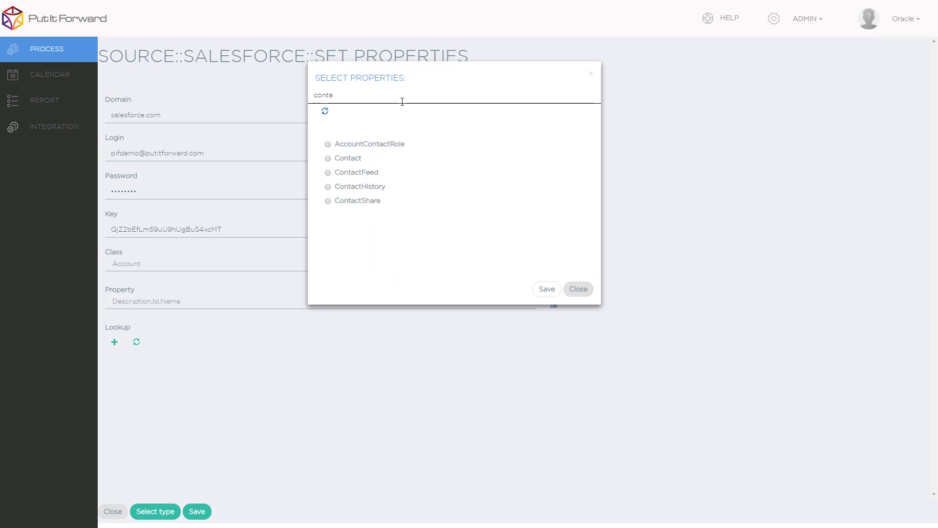
{"action": "key", "text": "BackSpace"}
{"action": "key", "text": "BackSpace"}
{"action": "key", "text": "BackSpace"}
{"action": "type", "text": "id"}
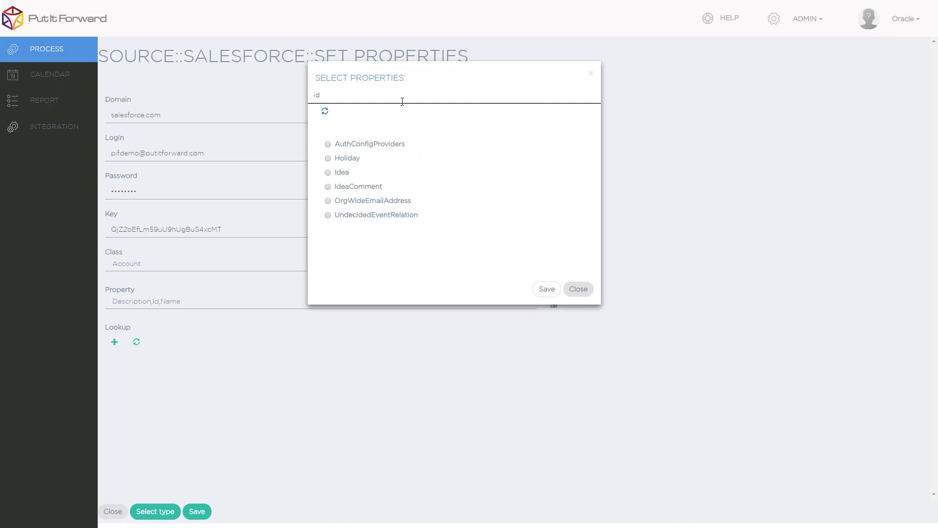
{"action": "key", "text": "BackSpace"}
{"action": "key", "text": "BackSpace"}
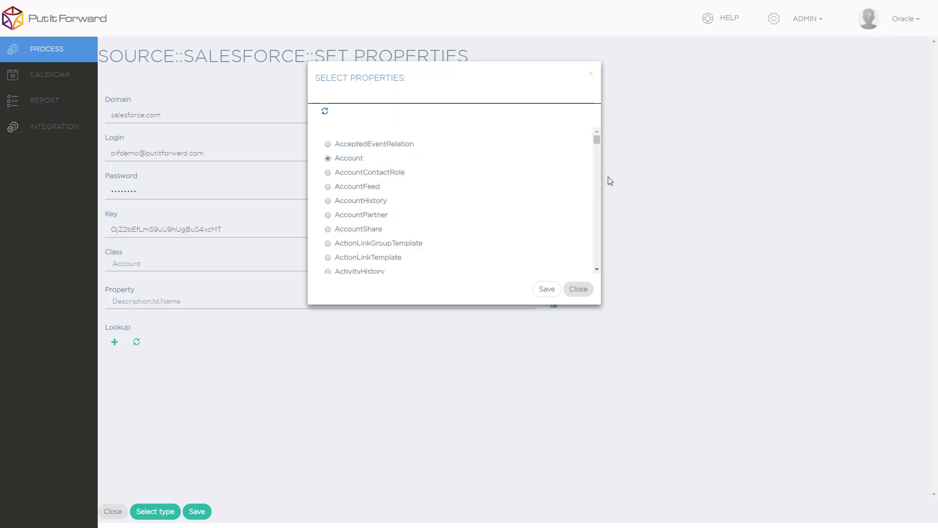
{"action": "left_click", "coordinate": [547, 289]}
Step: Search the Account fields for 'name', 'id' and 'des', keeping Description, Id and Name selected
{"action": "left_click", "coordinate": [553, 305]}
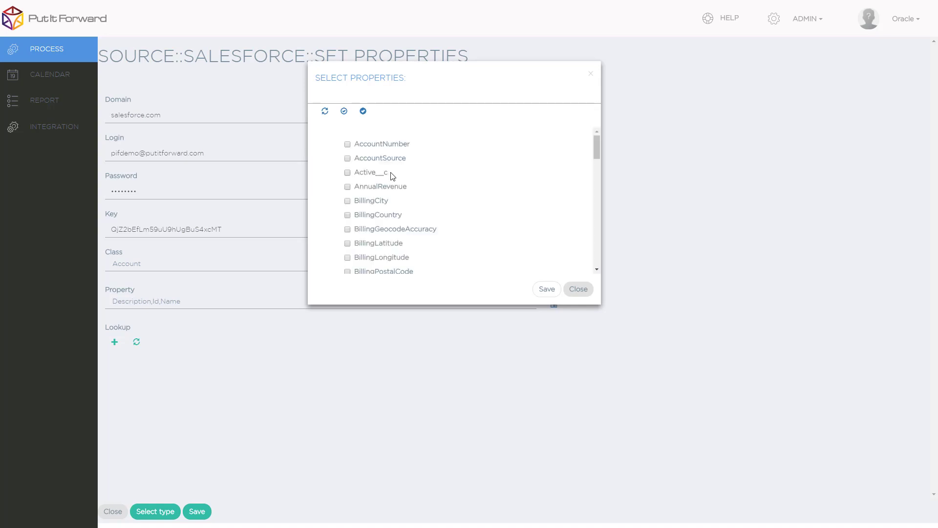
{"action": "scroll", "coordinate": [387, 175], "scroll_direction": "down", "scroll_amount": 5}
{"action": "scroll", "coordinate": [387, 176], "scroll_direction": "up", "scroll_amount": 5}
{"action": "left_click", "coordinate": [385, 100]}
{"action": "type", "text": "name"}
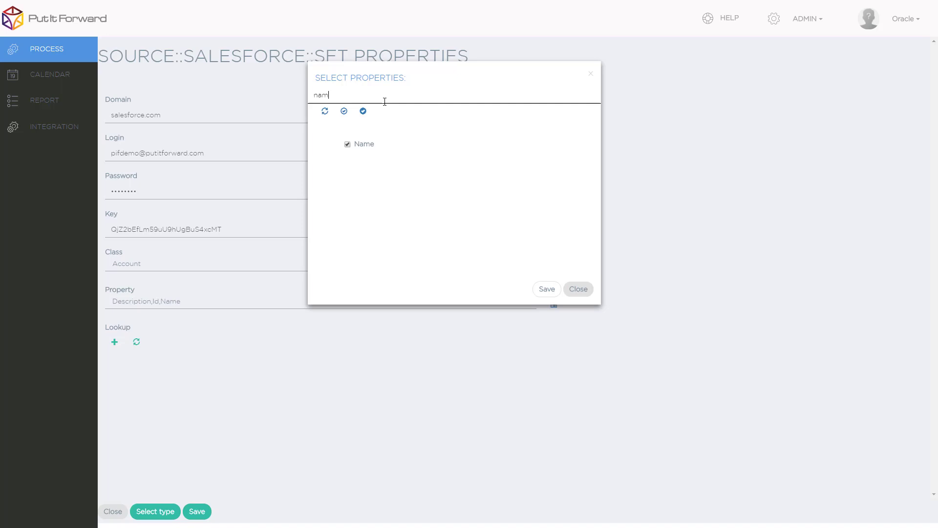
{"action": "key", "text": "BackSpace"}
{"action": "key", "text": "BackSpace"}
{"action": "key", "text": "BackSpace"}
{"action": "key", "text": "BackSpace"}
{"action": "type", "text": "id"}
{"action": "key", "text": "BackSpace"}
{"action": "key", "text": "BackSpace"}
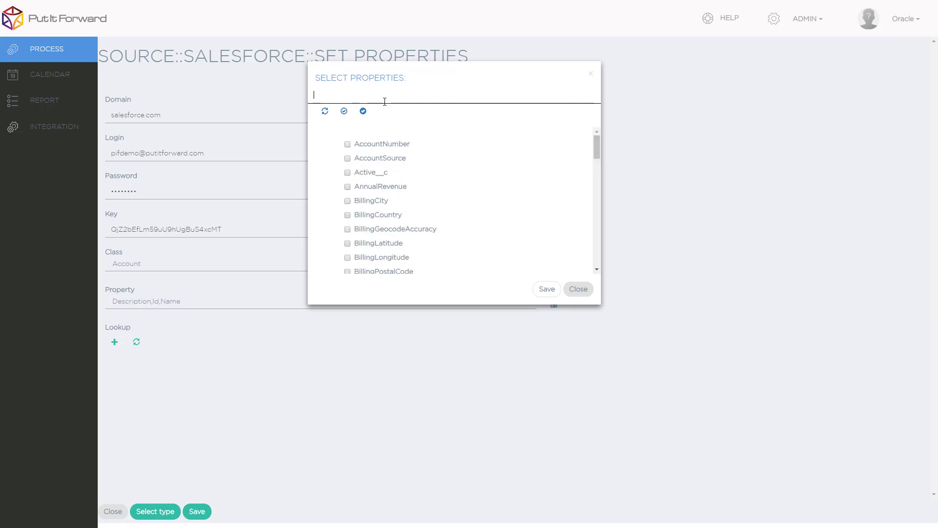
{"action": "type", "text": "des"}
{"action": "key", "text": "BackSpace"}
{"action": "key", "text": "BackSpace"}
{"action": "key", "text": "BackSpace"}
{"action": "left_click_drag", "start_coordinate": [595, 155], "coordinate": [612, 262]}
Step: Save the Salesforce source with properties Description, Id and Name
{"action": "left_click", "coordinate": [584, 287]}
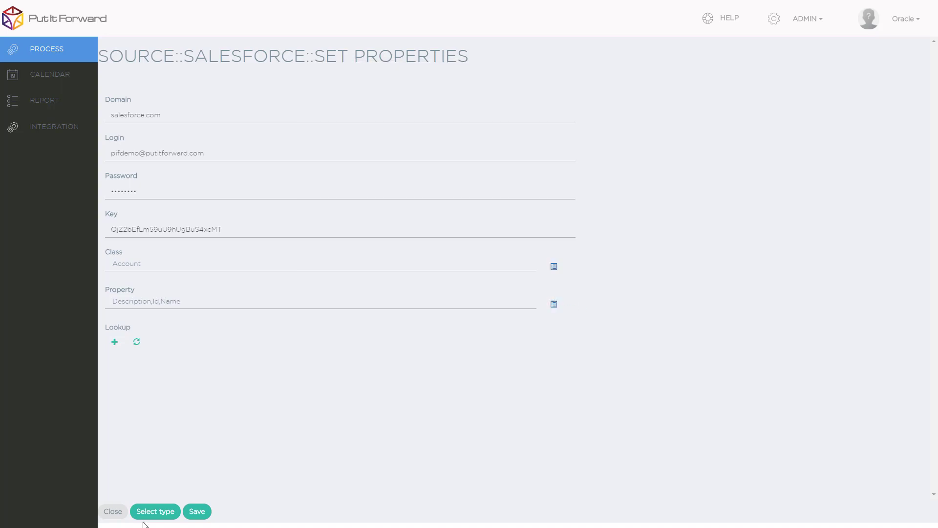
{"action": "left_click", "coordinate": [191, 516]}
{"action": "left_click", "coordinate": [210, 511]}
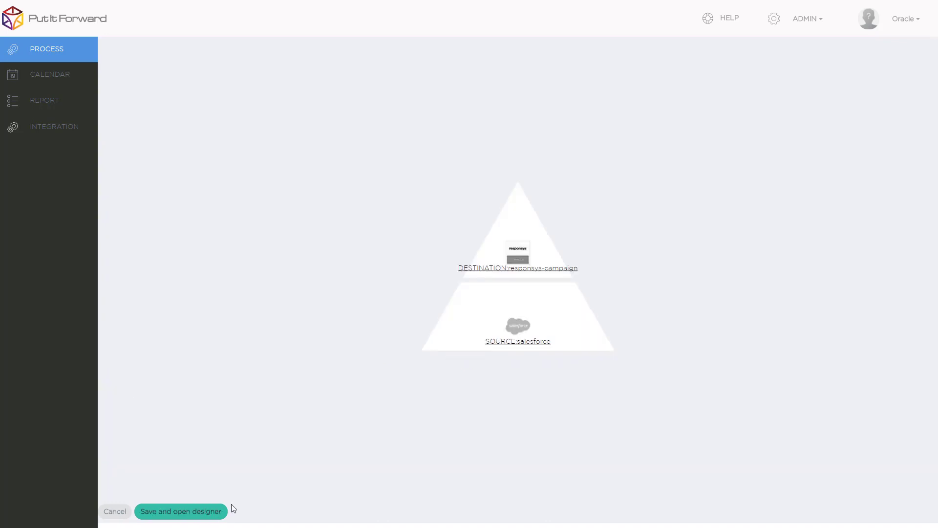
Step: Open the Responsys campaign destination's properties, trying a new folder name but undoing back to Test
{"action": "left_click", "coordinate": [531, 273]}
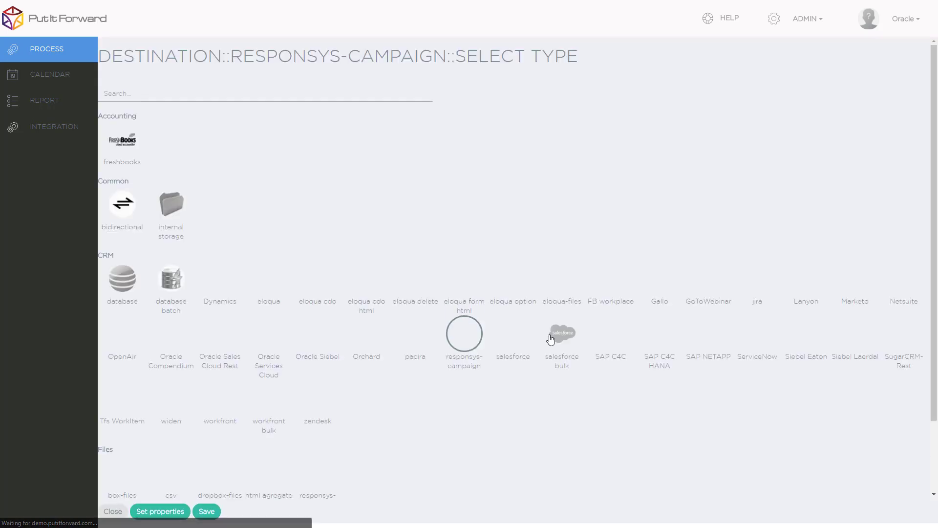
{"action": "scroll", "coordinate": [464, 248], "scroll_direction": "down", "scroll_amount": 1}
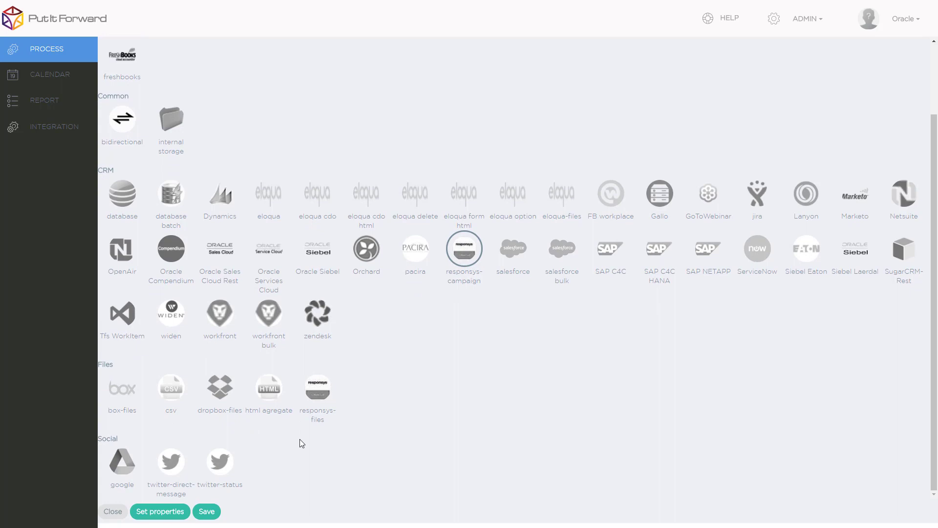
{"action": "left_click", "coordinate": [159, 511]}
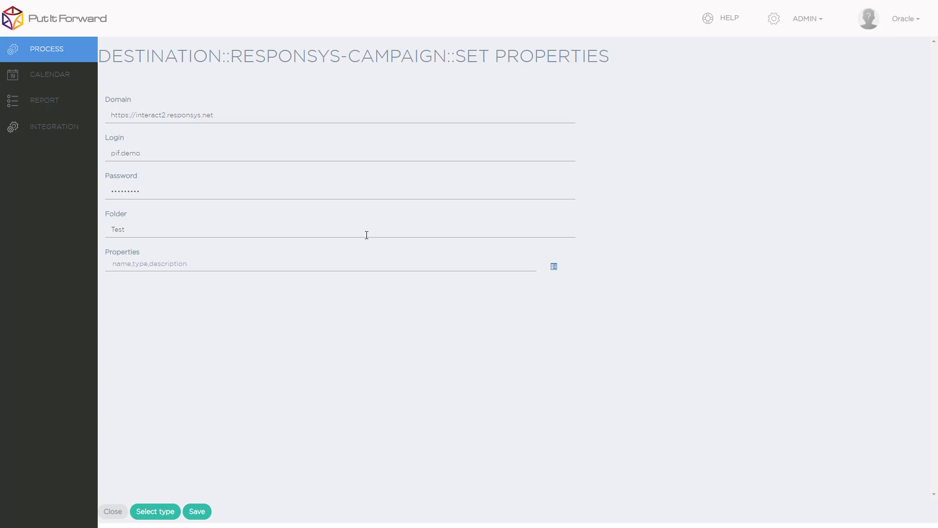
{"action": "left_click_drag", "start_coordinate": [367, 235], "coordinate": [102, 234]}
{"action": "type", "text": "Wh"}
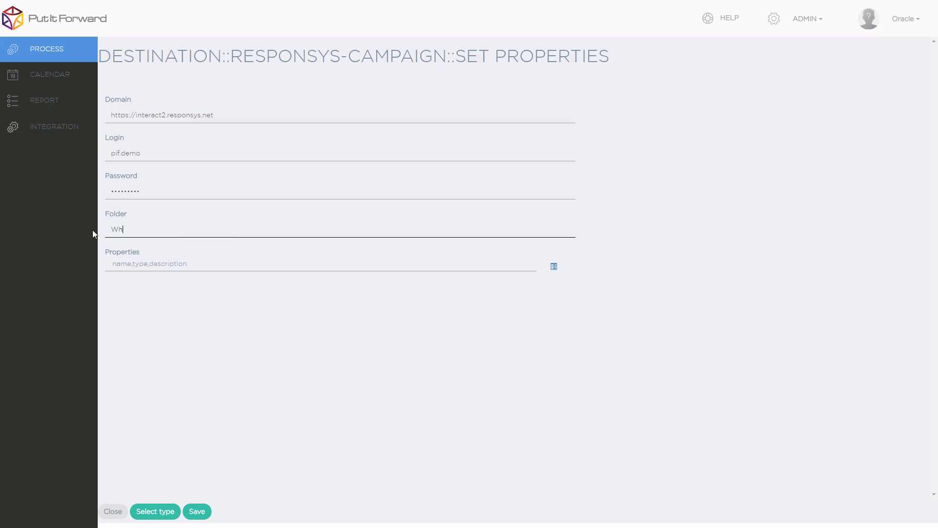
{"action": "type", "text": "atever named folder..."}
{"action": "key", "text": "ctrl+z"}
Step: Save name, type and description as the campaign destination's properties
{"action": "left_click", "coordinate": [554, 267]}
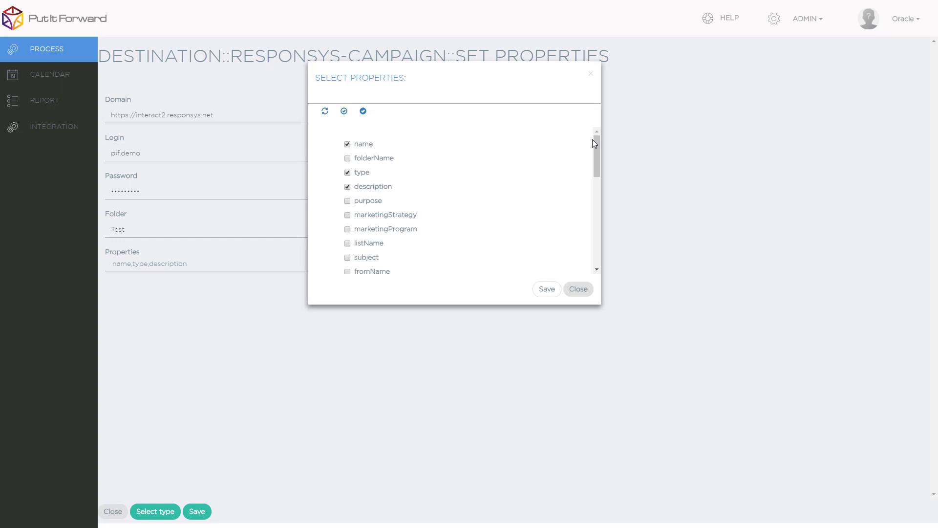
{"action": "mouse_move", "coordinate": [593, 142]}
{"action": "left_mouse_down"}
{"action": "mouse_move", "coordinate": [597, 233]}
{"action": "mouse_move", "coordinate": [606, 133]}
{"action": "left_mouse_up"}
{"action": "left_click", "coordinate": [549, 291]}
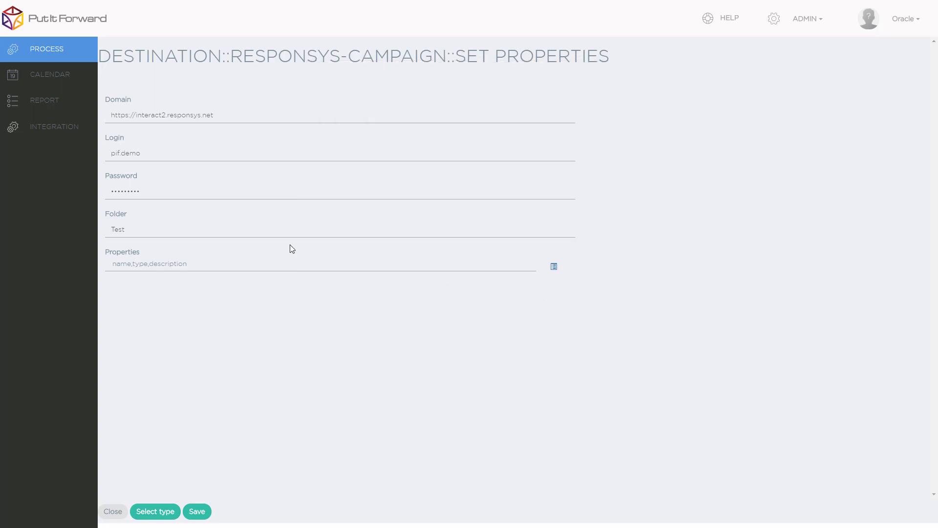
Step: Type a demo note into the Folder field, then undo it to restore Test
{"action": "left_click_drag", "start_coordinate": [180, 230], "coordinate": [52, 227]}
{"action": "type", "text": "This"}
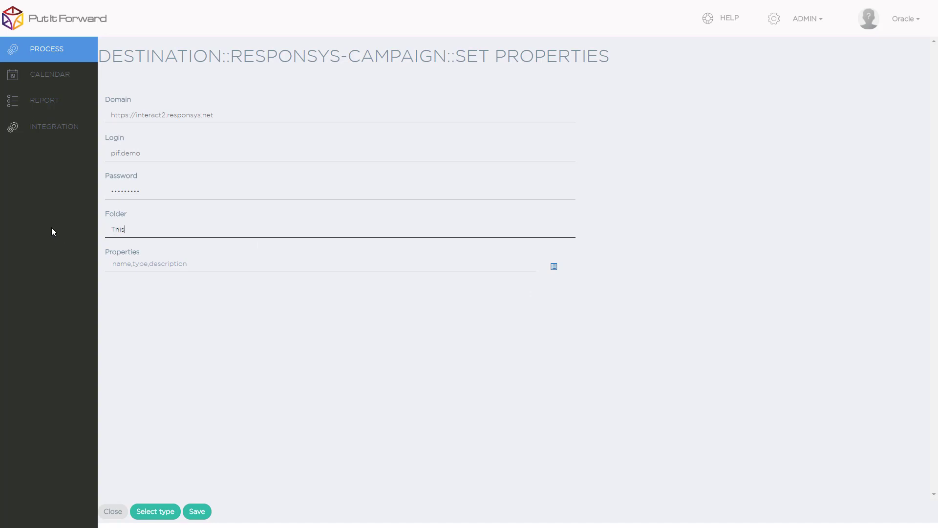
{"action": "type", "text": " is a specific connector, we can link to anything in"}
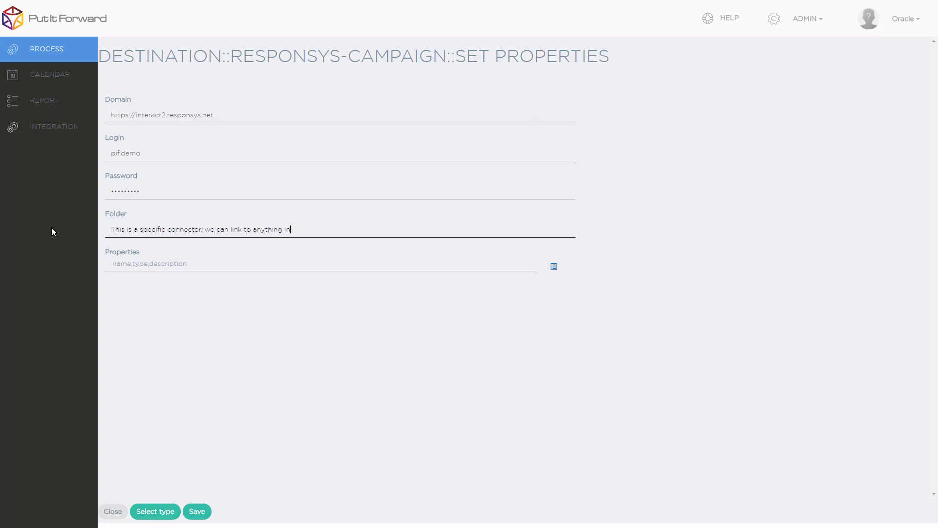
{"action": "type", "text": "side of Responsy"}
{"action": "type", "text": "s"}
{"action": "key", "text": "ctrl+z"}
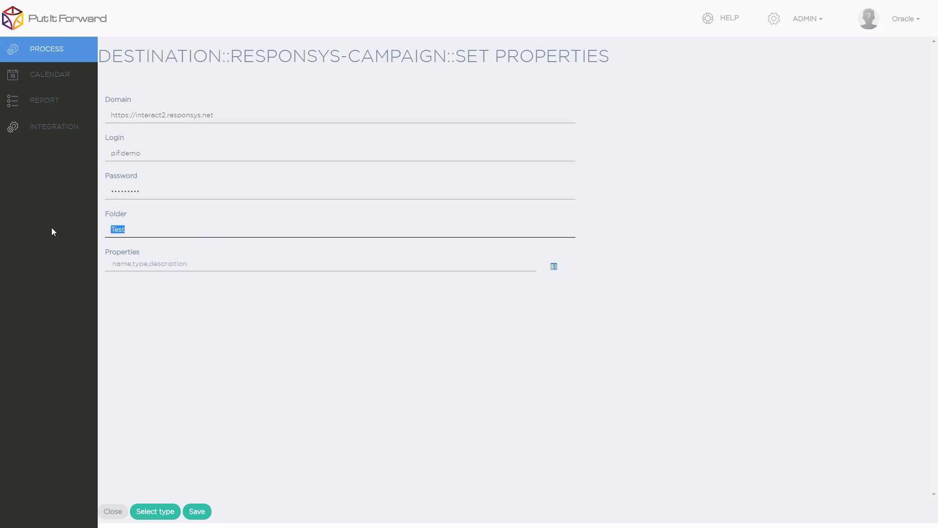
{"action": "left_click", "coordinate": [197, 486]}
Step: Save the destination, then map Salesforce Description to description and Name to name
{"action": "left_click", "coordinate": [211, 518]}
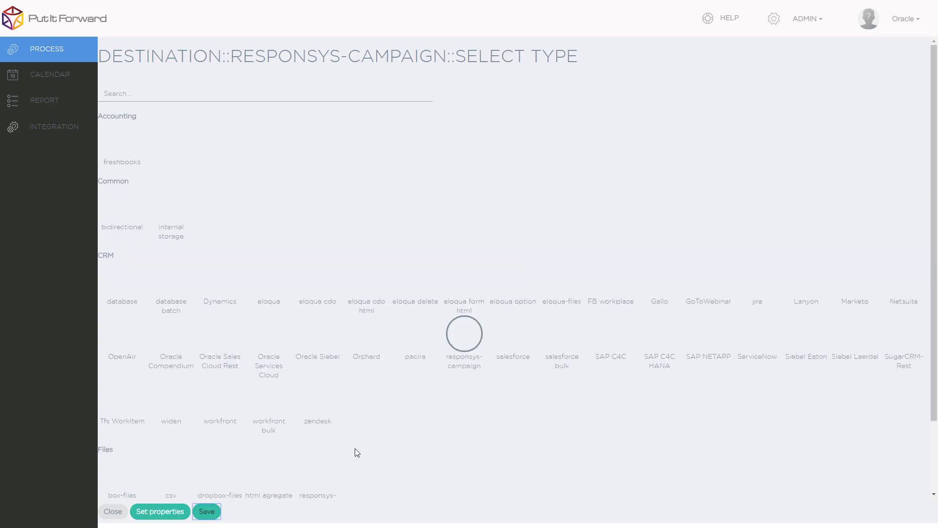
{"action": "left_click", "coordinate": [214, 515]}
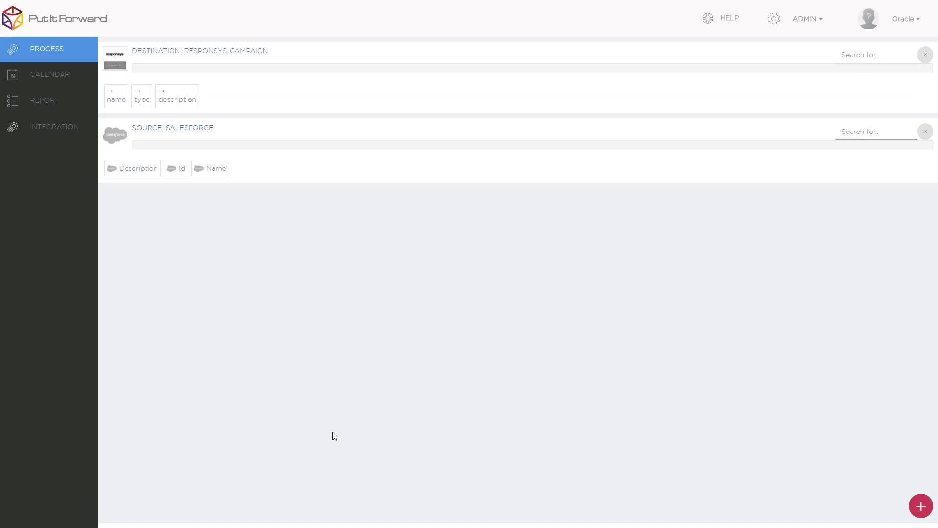
{"action": "left_click_drag", "start_coordinate": [153, 169], "coordinate": [182, 101]}
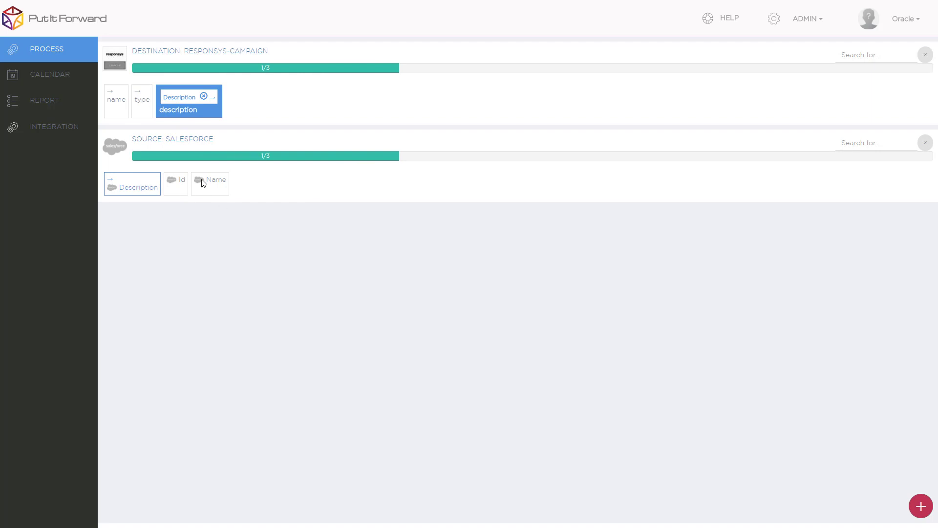
{"action": "left_click_drag", "start_coordinate": [203, 179], "coordinate": [119, 102]}
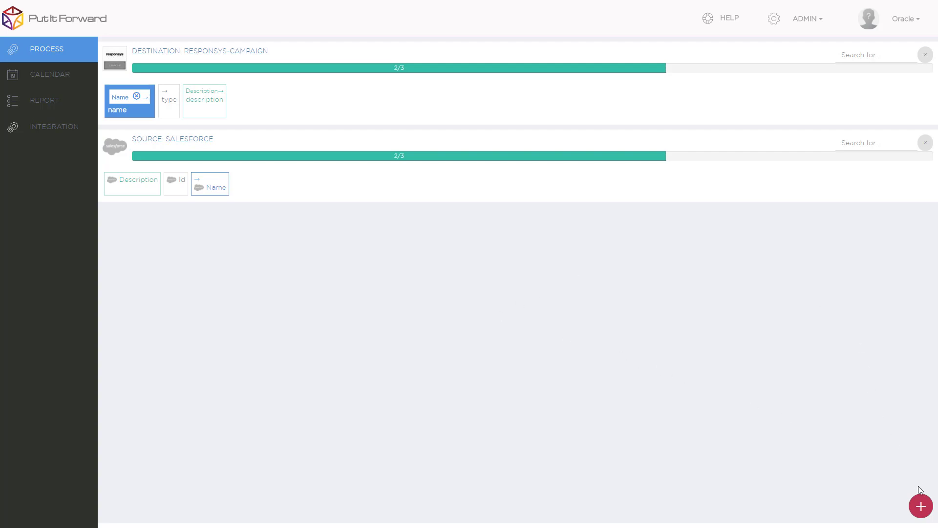
{"action": "left_click", "coordinate": [921, 506]}
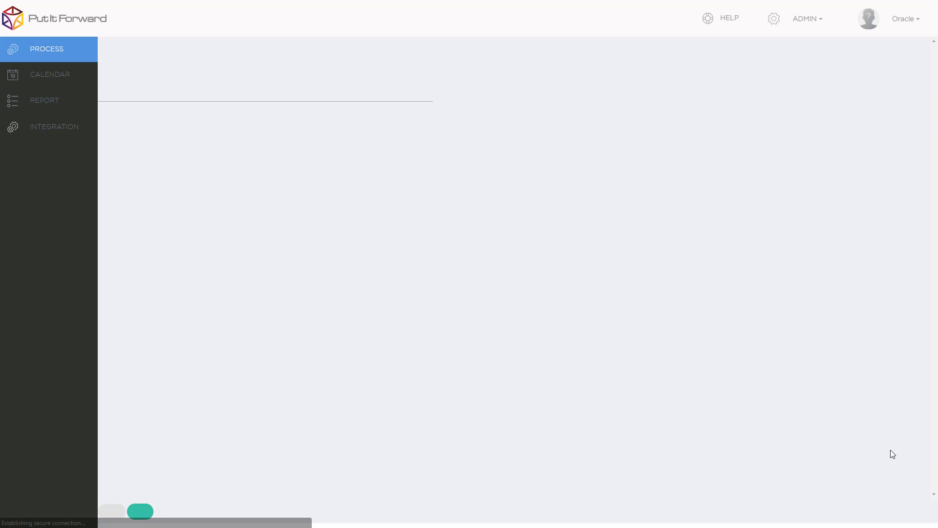
{"action": "scroll", "coordinate": [273, 194], "scroll_direction": "down", "scroll_amount": 3}
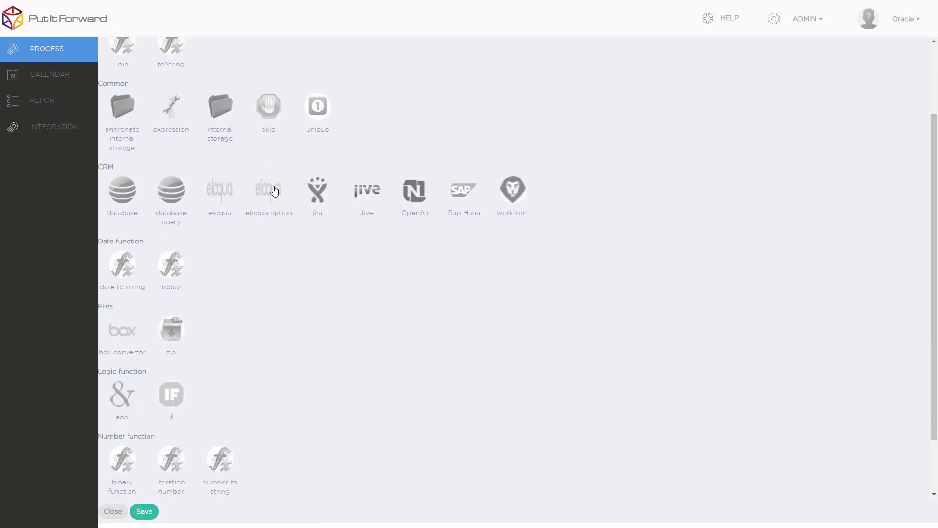
{"action": "scroll", "coordinate": [276, 189], "scroll_direction": "up", "scroll_amount": 3}
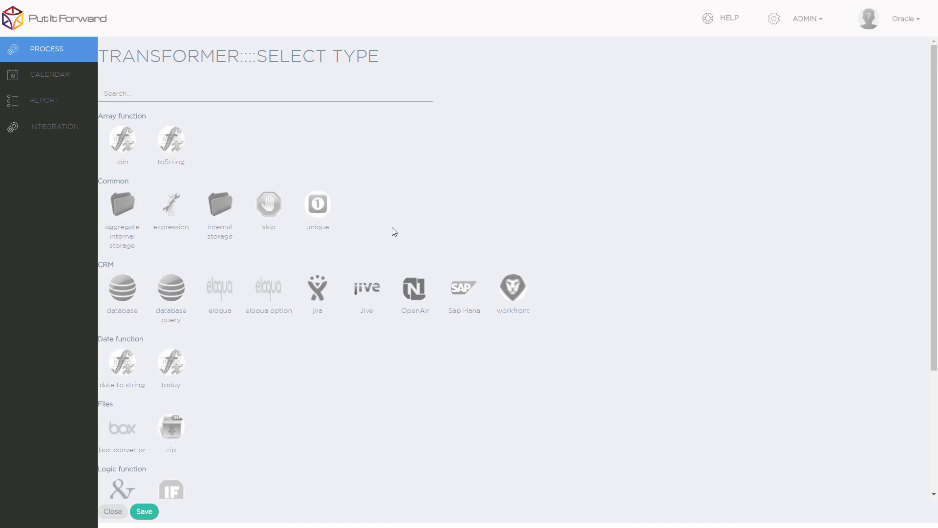
{"action": "scroll", "coordinate": [394, 232], "scroll_direction": "down", "scroll_amount": 3}
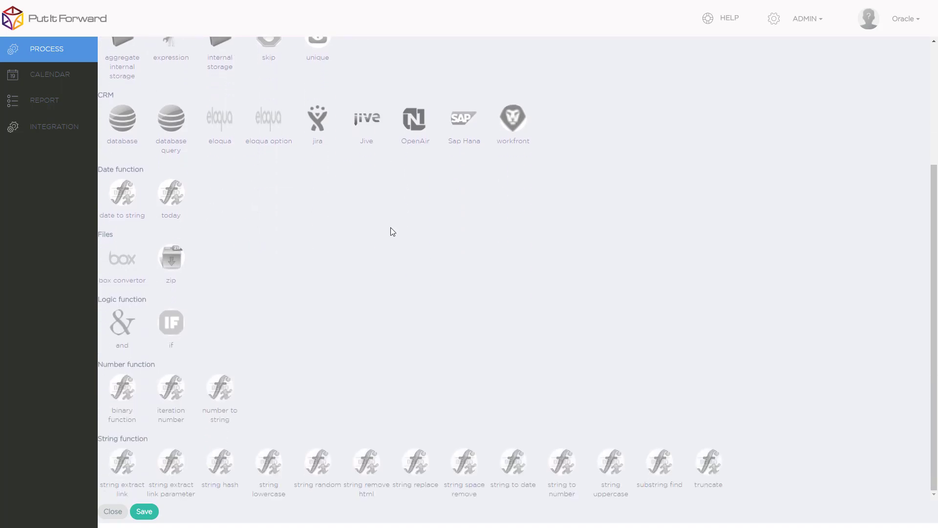
{"action": "left_click", "coordinate": [152, 511]}
Step: Switch the DEMO Salesforce and Responsys process to Active and run it now
{"action": "left_click", "coordinate": [112, 511]}
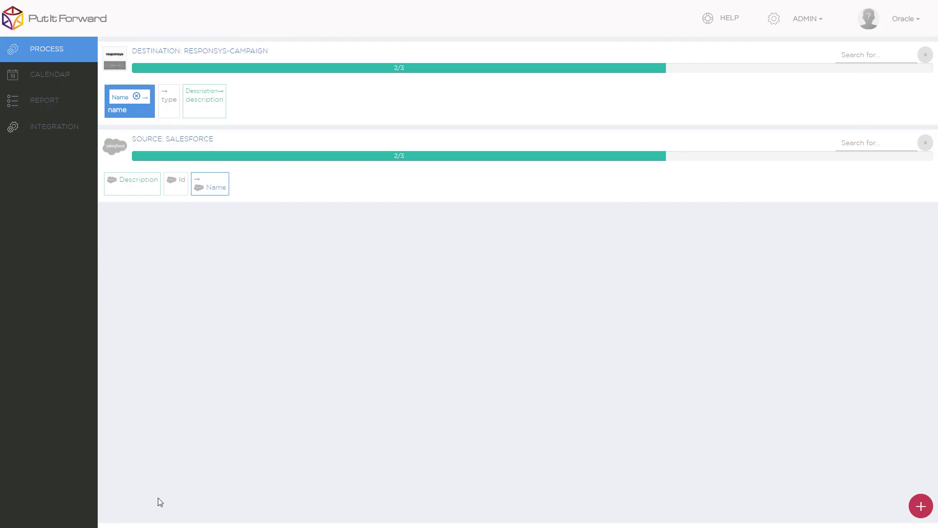
{"action": "left_click", "coordinate": [54, 51]}
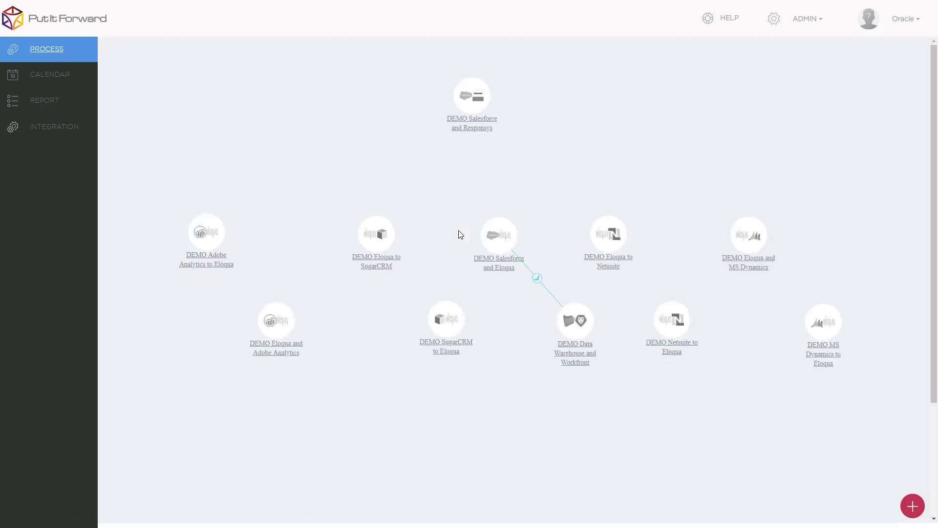
{"action": "left_click", "coordinate": [464, 126]}
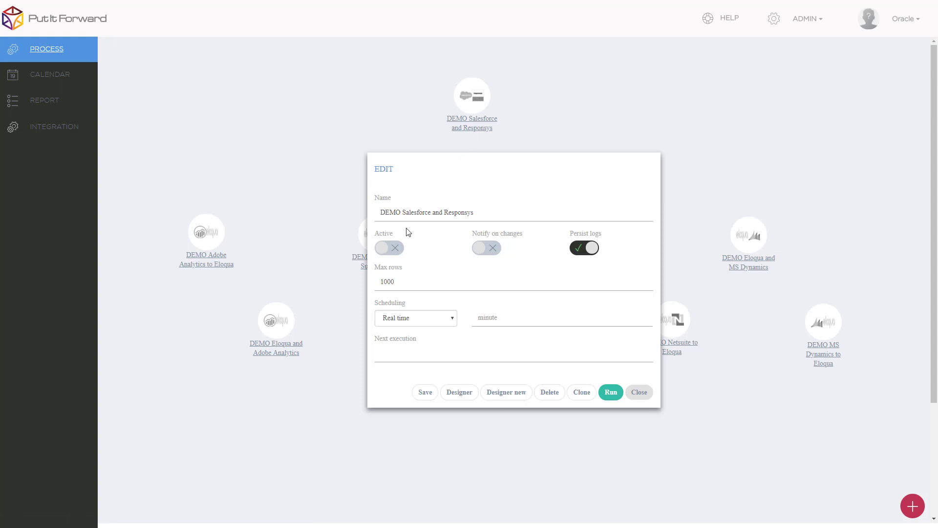
{"action": "left_click", "coordinate": [384, 249]}
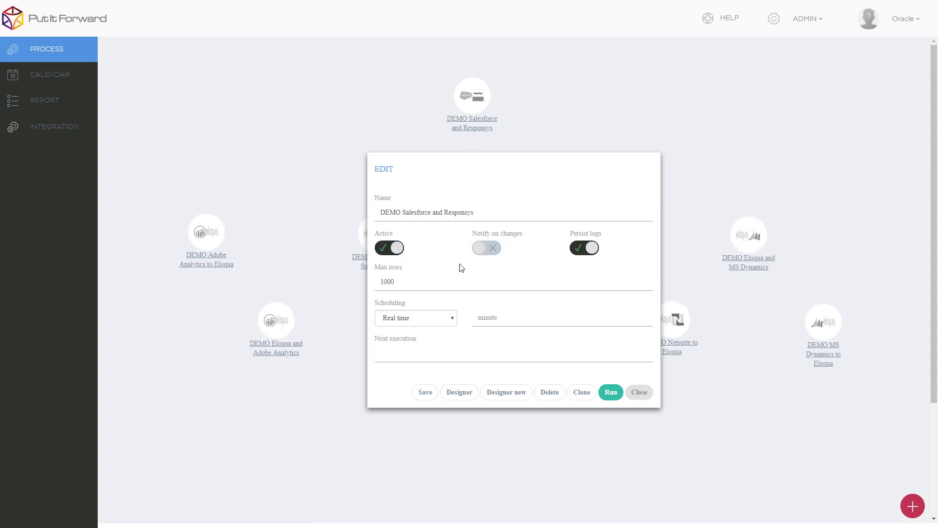
{"action": "left_click", "coordinate": [611, 393]}
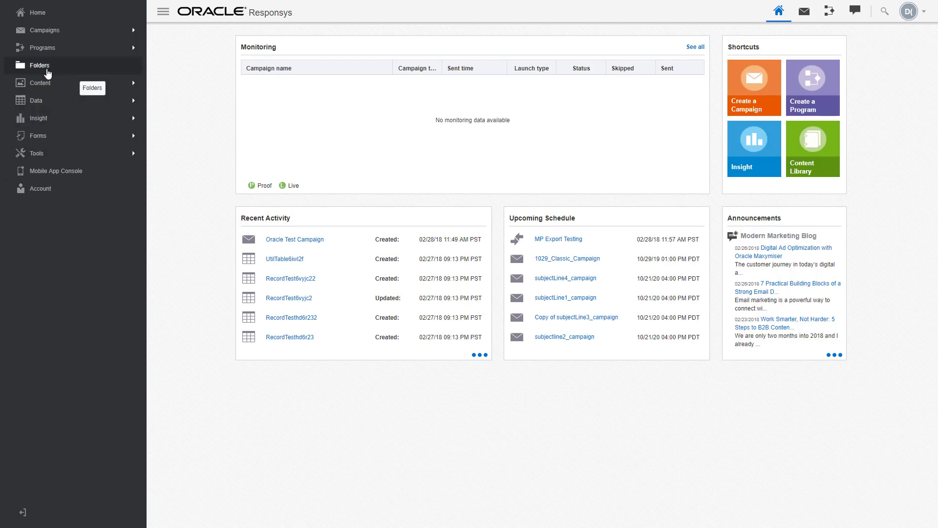
Step: Open the Responsys folders list to reach the Test folder with Oracle Test Campaign
{"action": "left_click", "coordinate": [47, 73]}
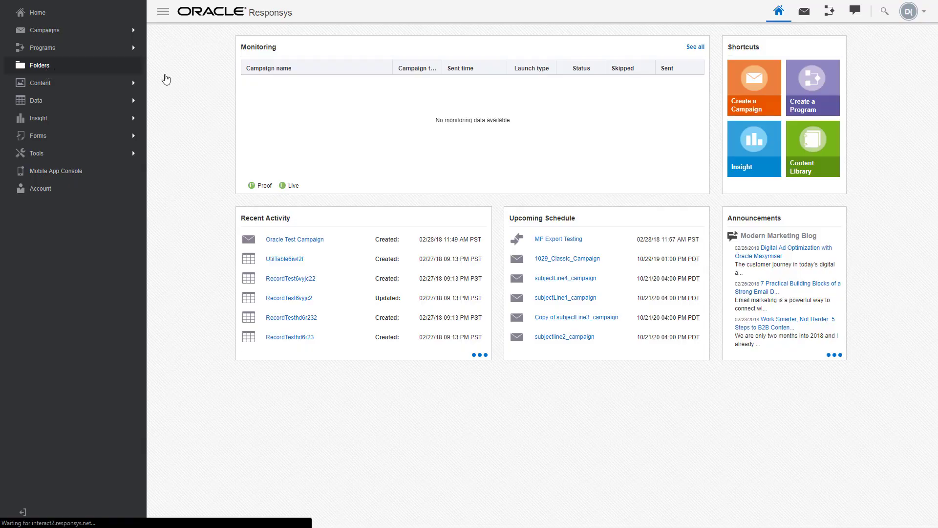